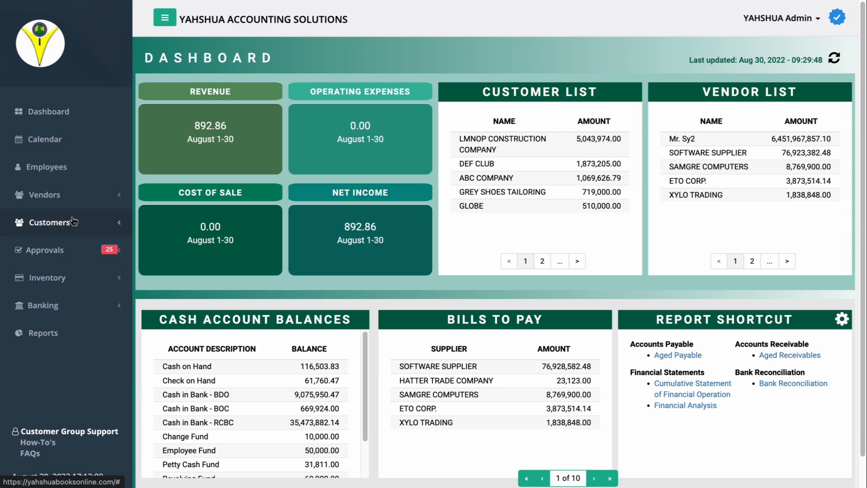
Create a new sales invoice for customers and set its date to 08/30/2022
click(72, 222)
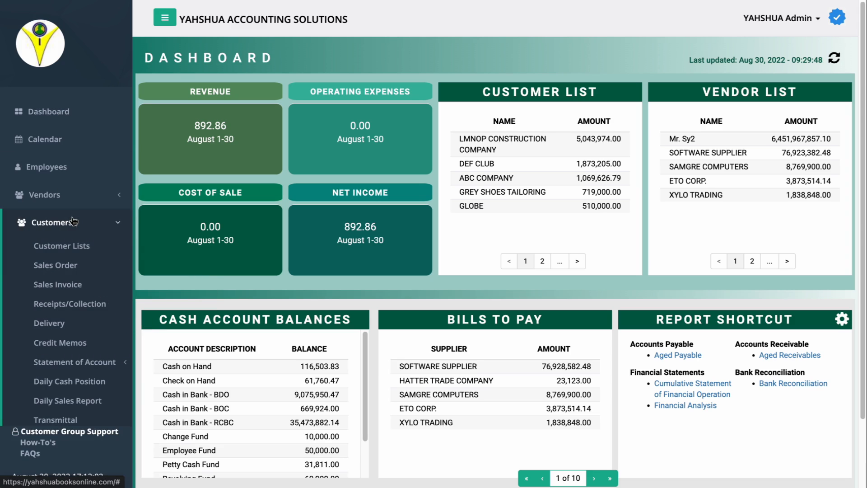
click(99, 288)
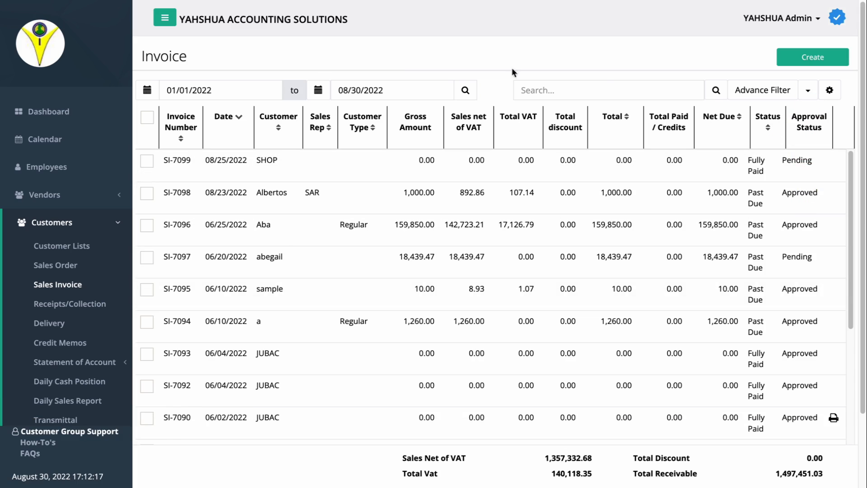
click(801, 57)
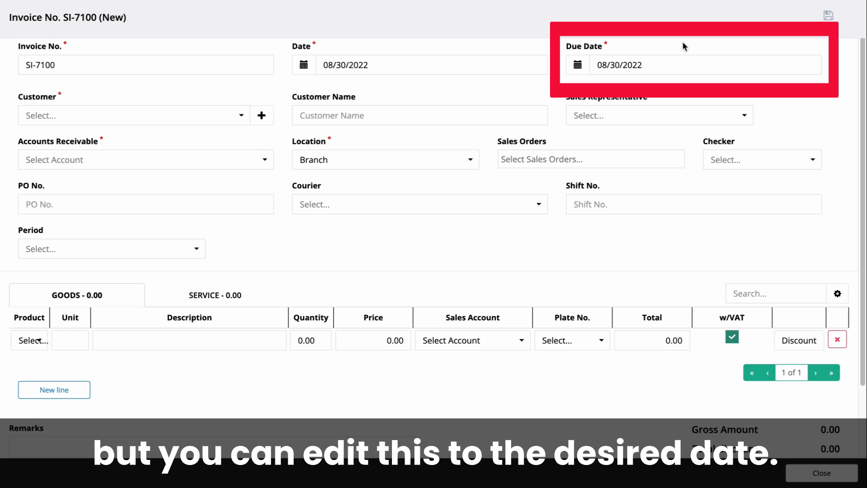
click(304, 64)
click(369, 181)
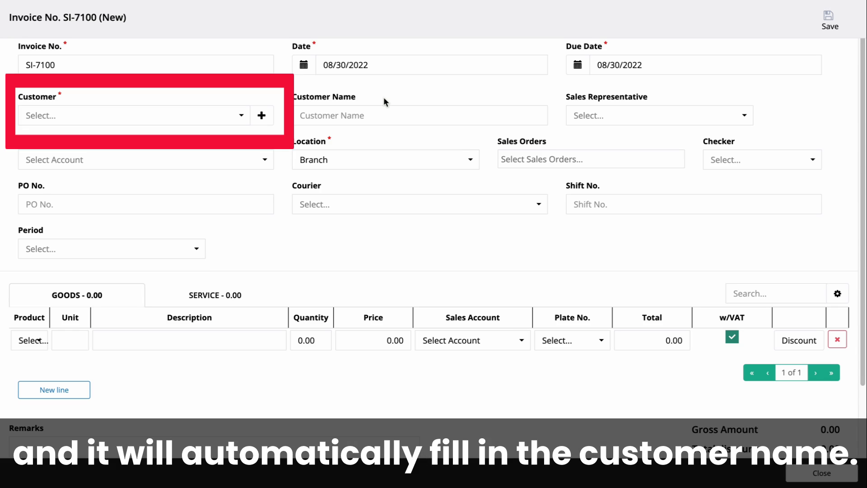
Select the invoice's existing customer and assign the first listed sales representative
click(220, 115)
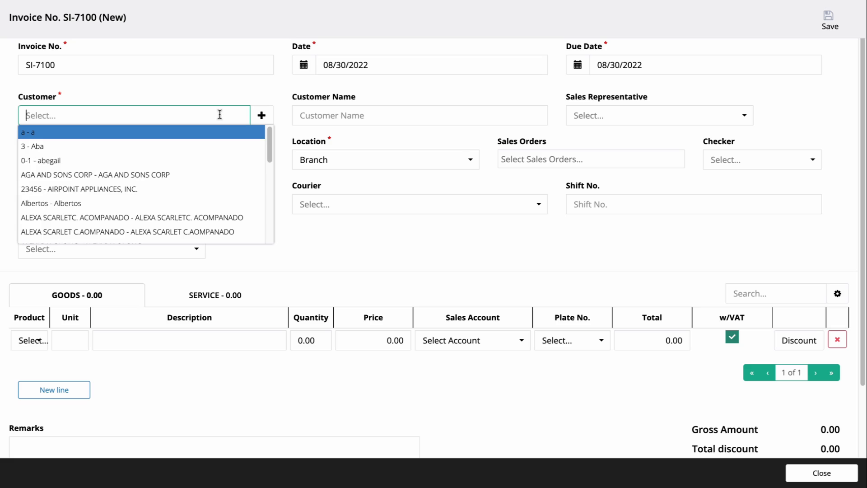
click(213, 202)
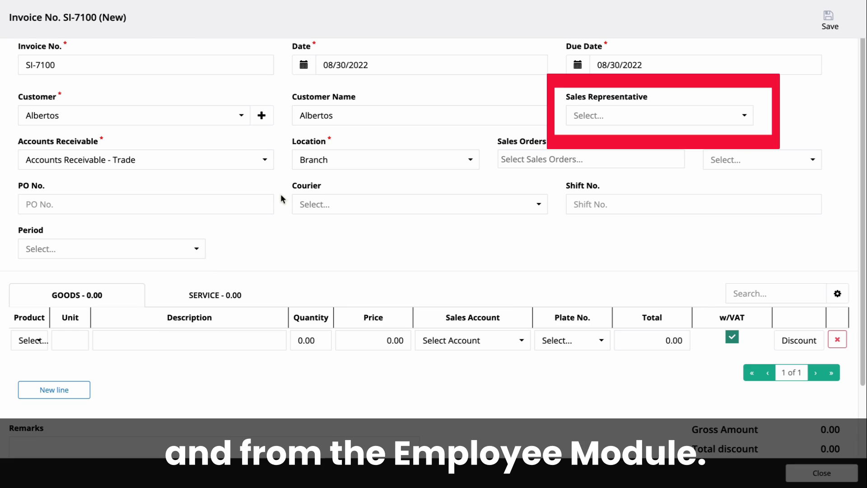
click(650, 115)
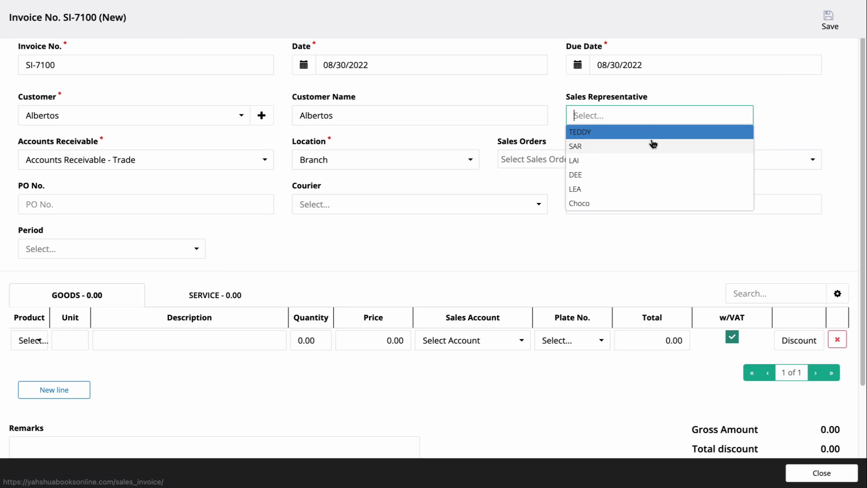
click(647, 133)
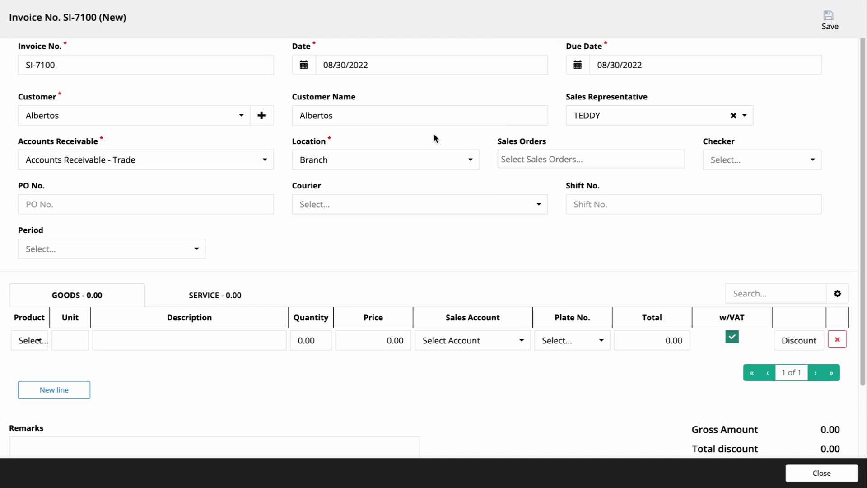
Set the invoice location to Main and assign the first listed checker
click(422, 159)
click(417, 192)
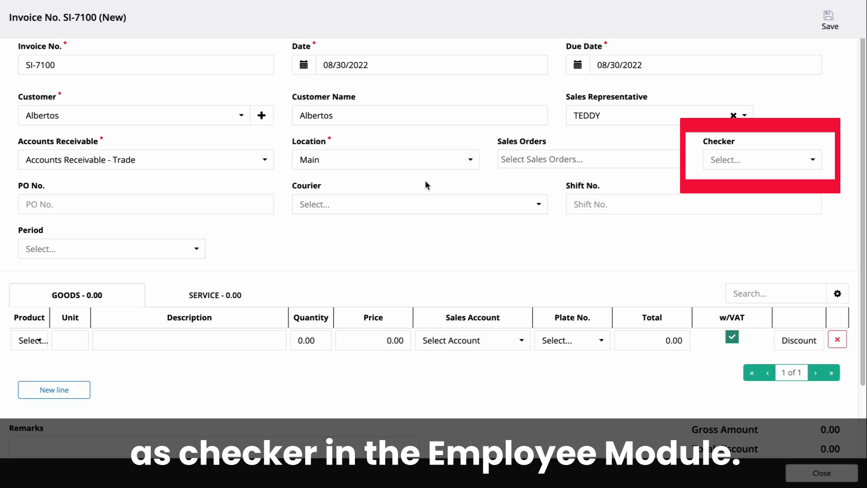
click(718, 163)
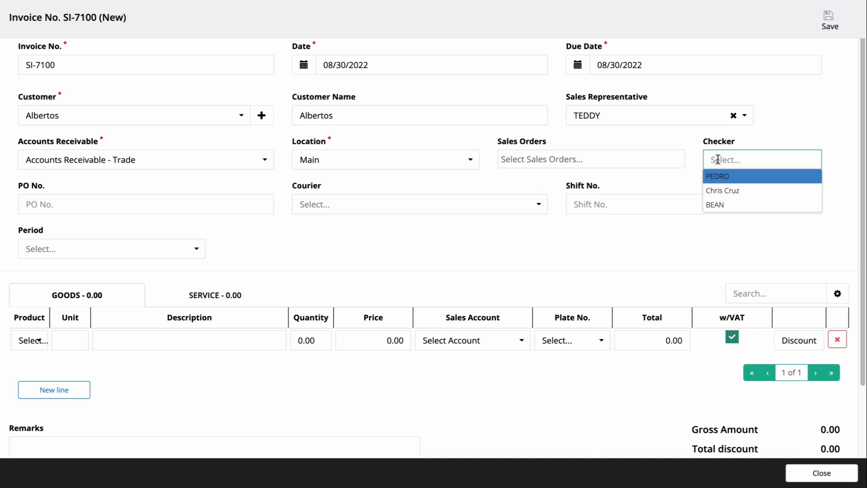
click(724, 179)
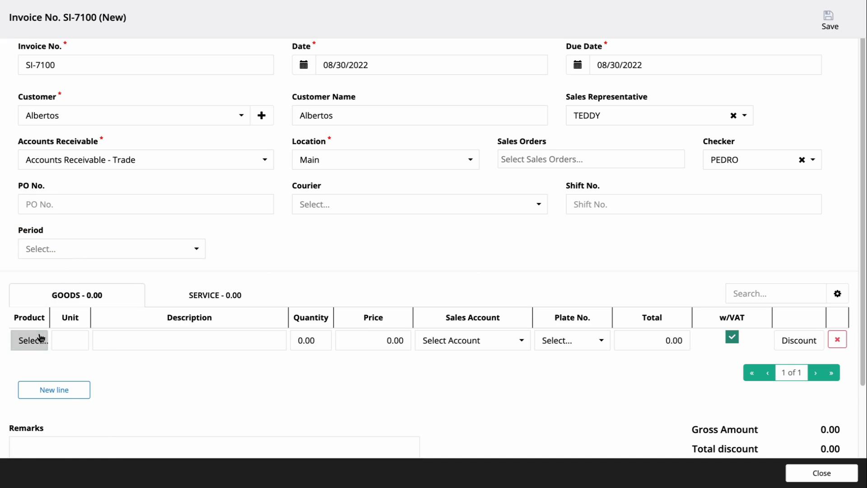
Add the Samsung Galaxy X product to the first goods line and give it a 10 percent discount
click(39, 341)
click(40, 356)
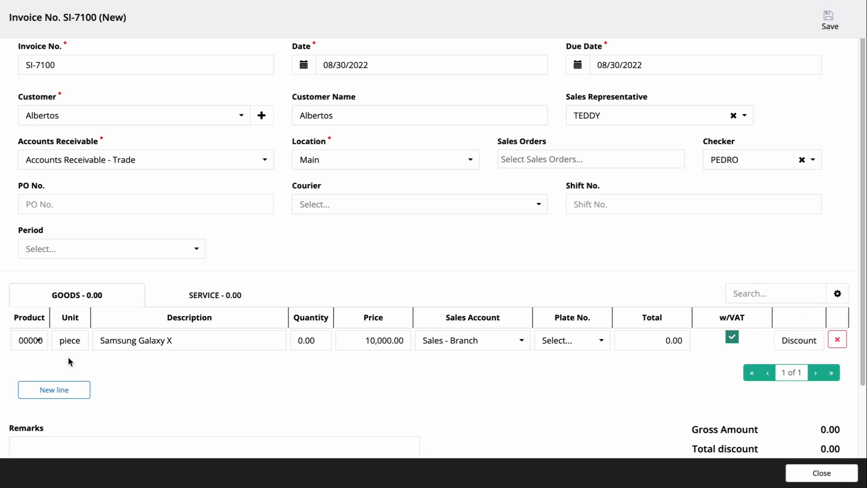
click(813, 340)
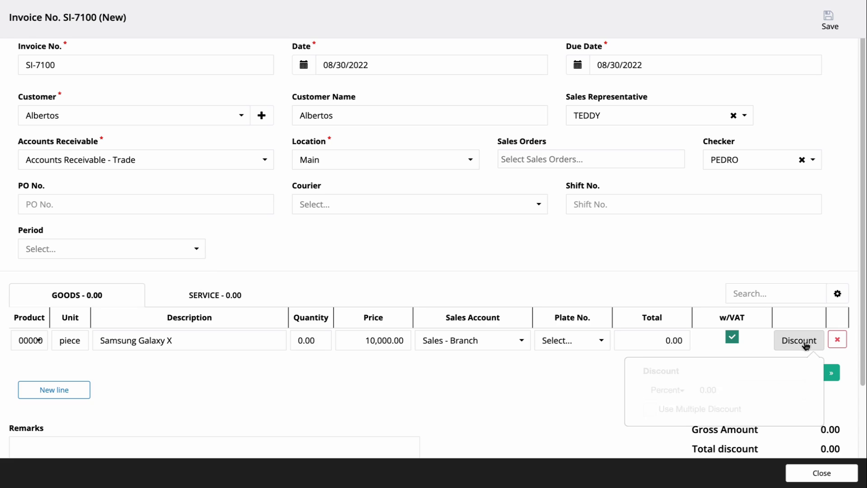
click(712, 388)
text(10)
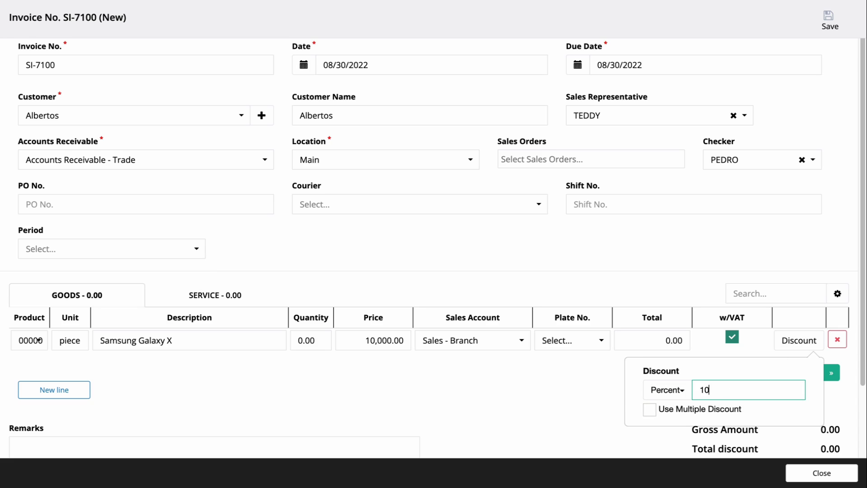
click(584, 395)
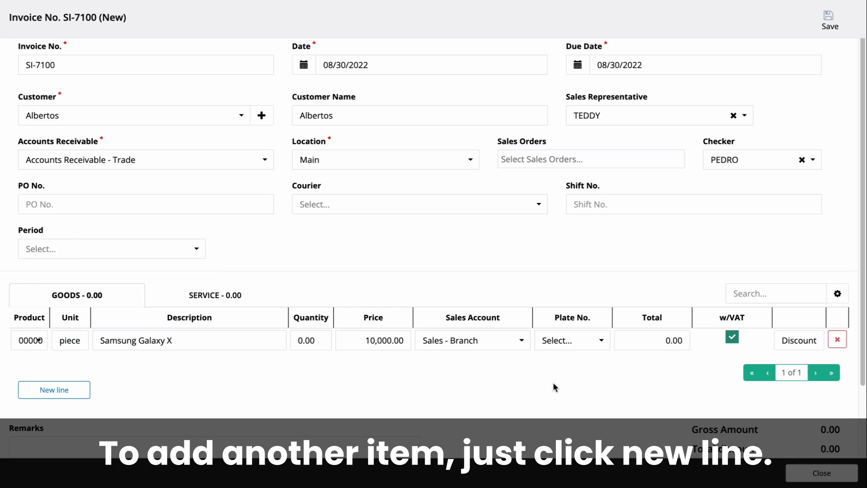
Add a second goods line with the product Samsung Galaxy Jpro Series
click(54, 389)
scroll(91, 388, down, 1)
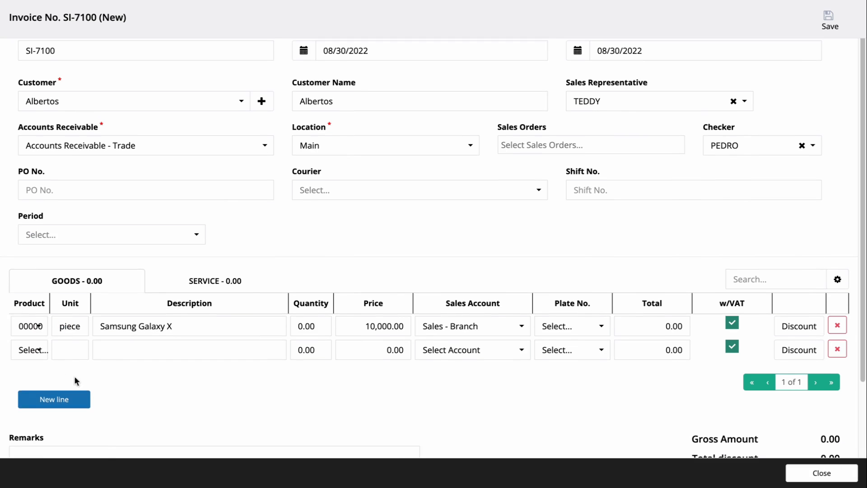
click(39, 354)
click(50, 394)
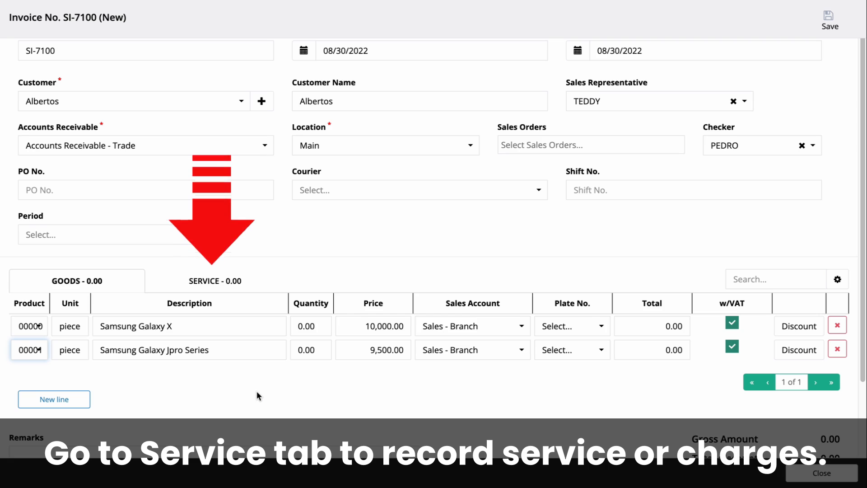
Fill in the first service line with product 0124, revenue account Miscellaneous Income and a total of 3,500
scroll(256, 395, down, 1)
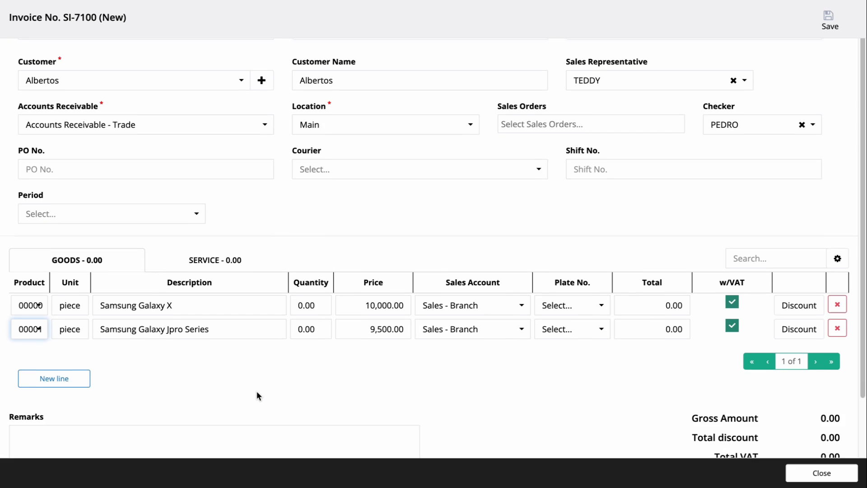
click(210, 268)
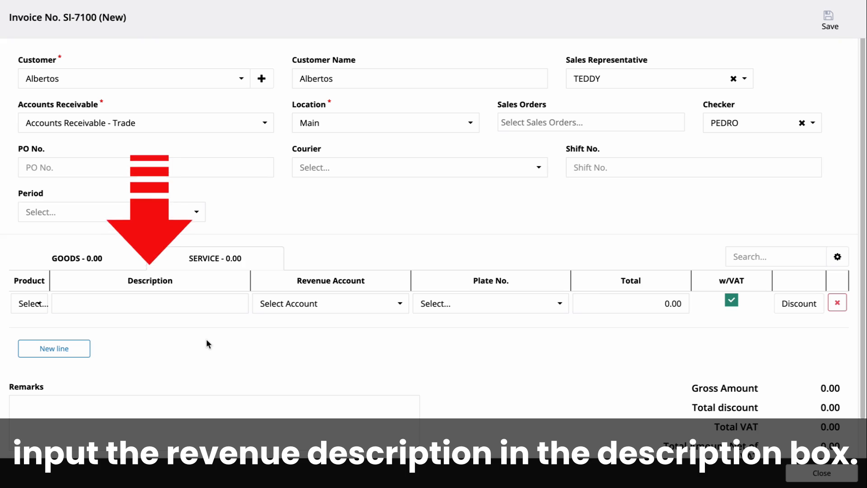
click(42, 310)
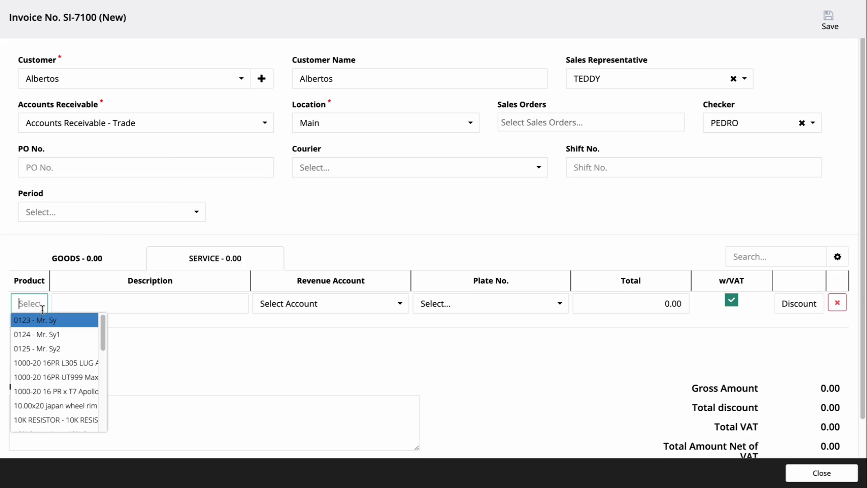
click(56, 334)
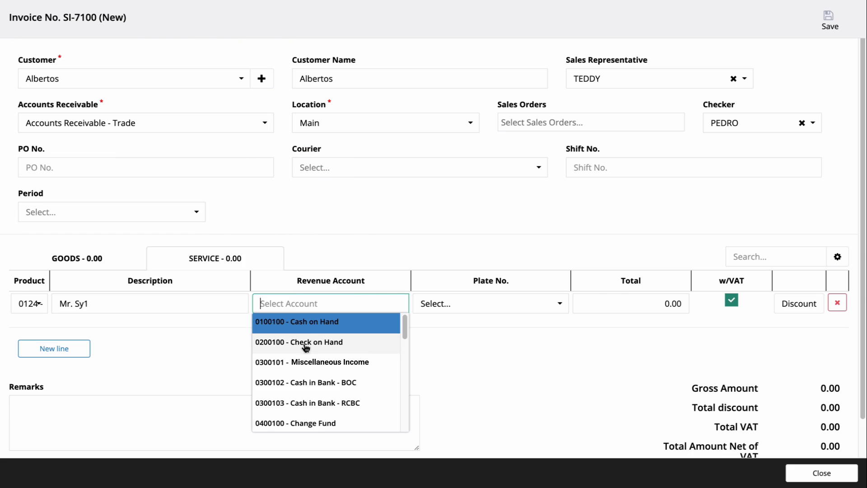
click(306, 362)
click(640, 305)
text(3,500)
click(619, 348)
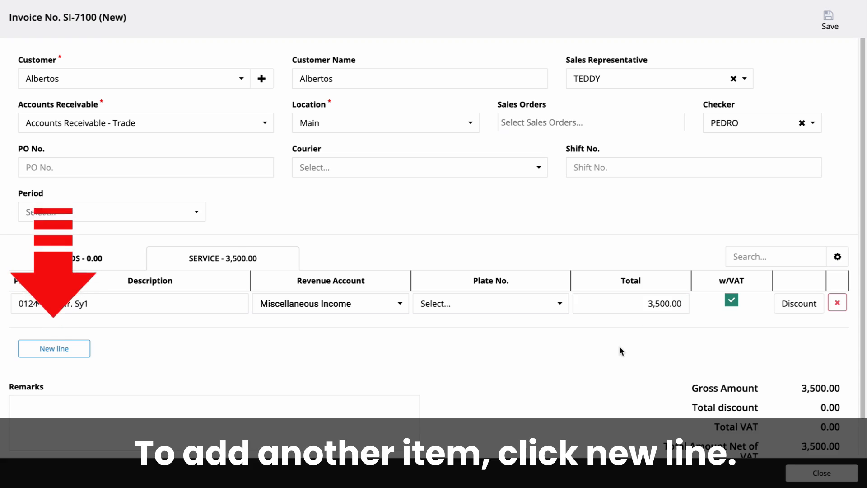
Add a second service line for product 0125 with a total of 1,500
click(83, 348)
click(29, 327)
click(86, 371)
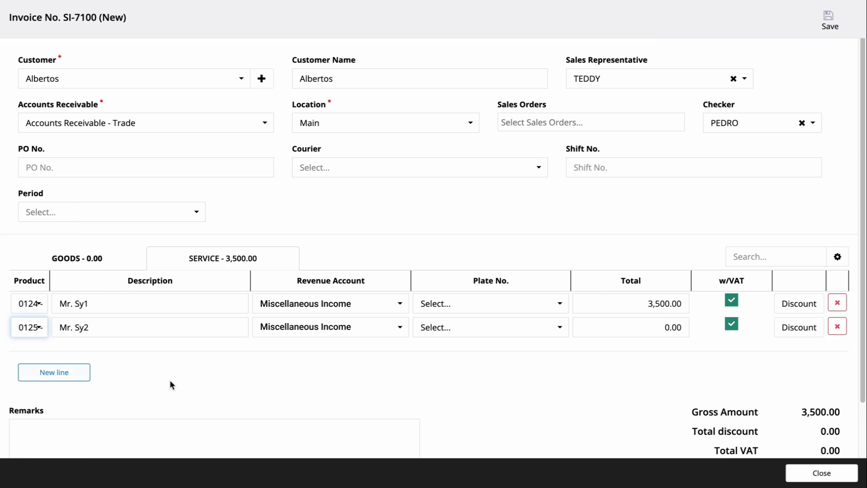
click(627, 328)
text(1500)
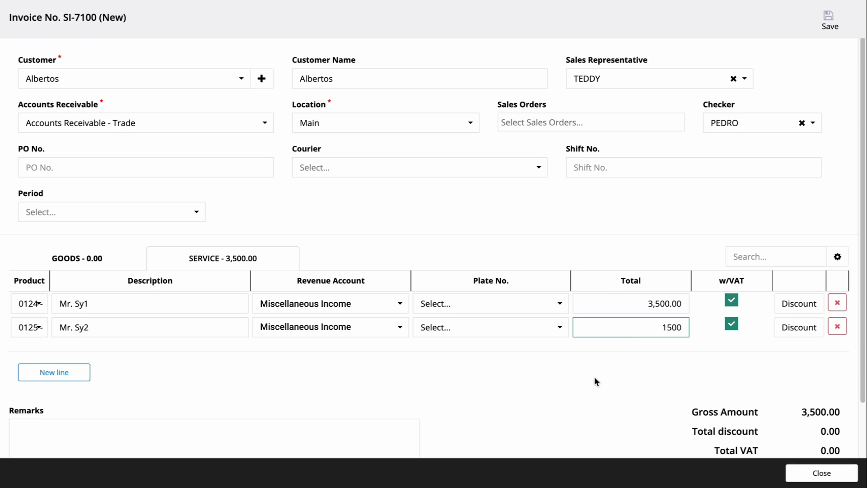
click(594, 377)
Search the invoice's goods lines for "samsung galaxy j"
scroll(595, 378, down, 3)
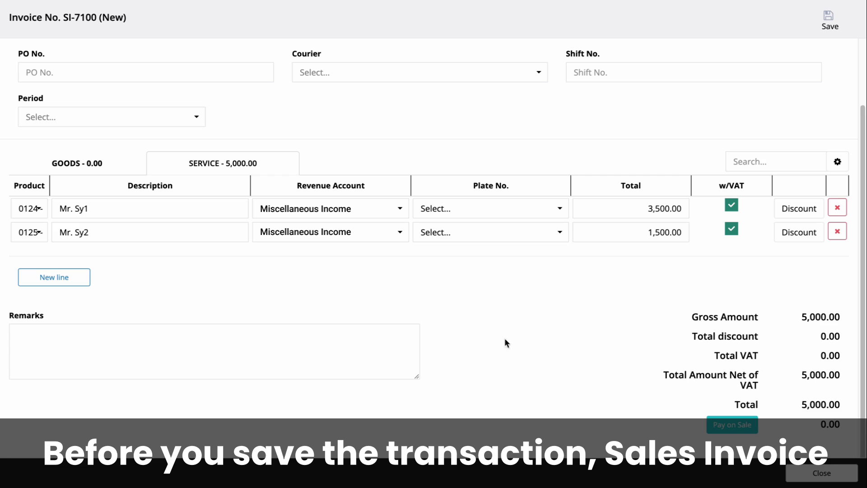
click(130, 176)
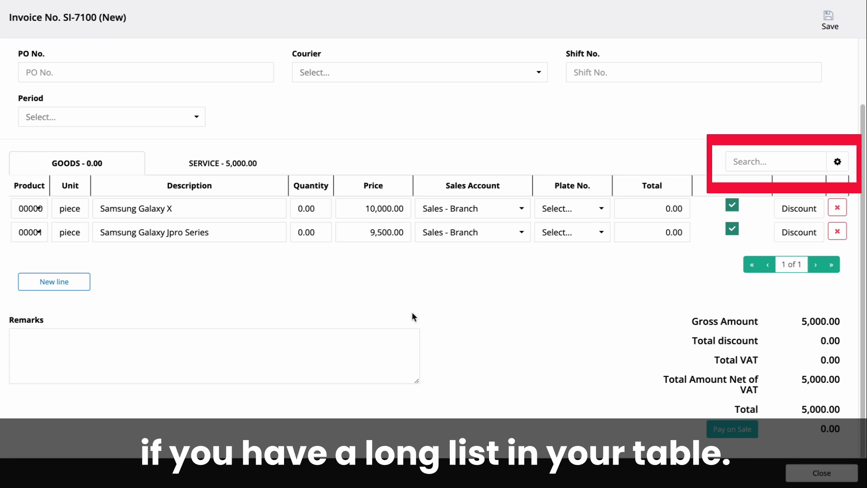
click(748, 159)
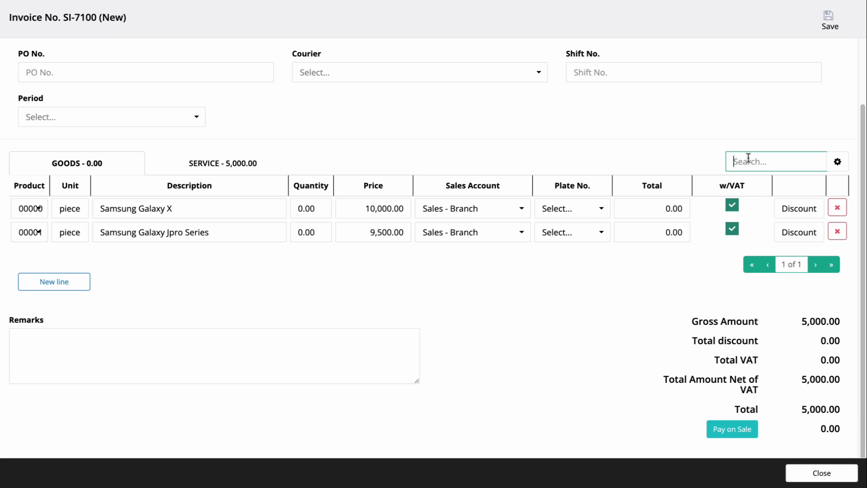
text(samsung galaxy j)
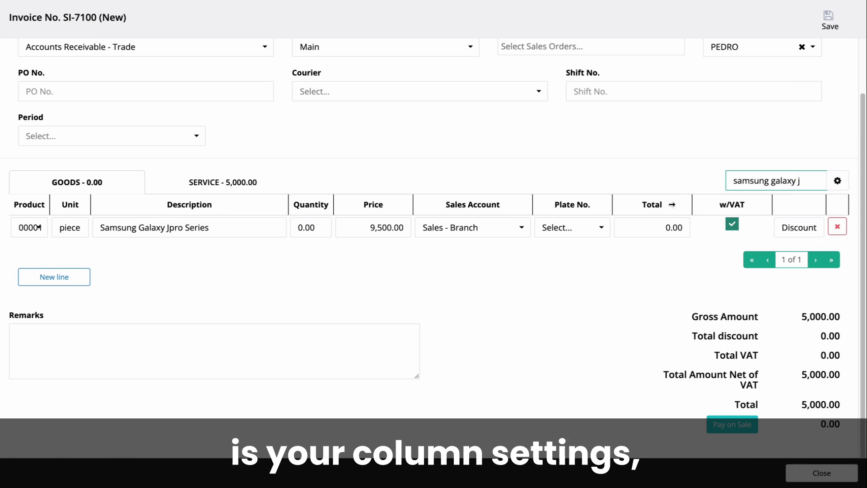
click(592, 261)
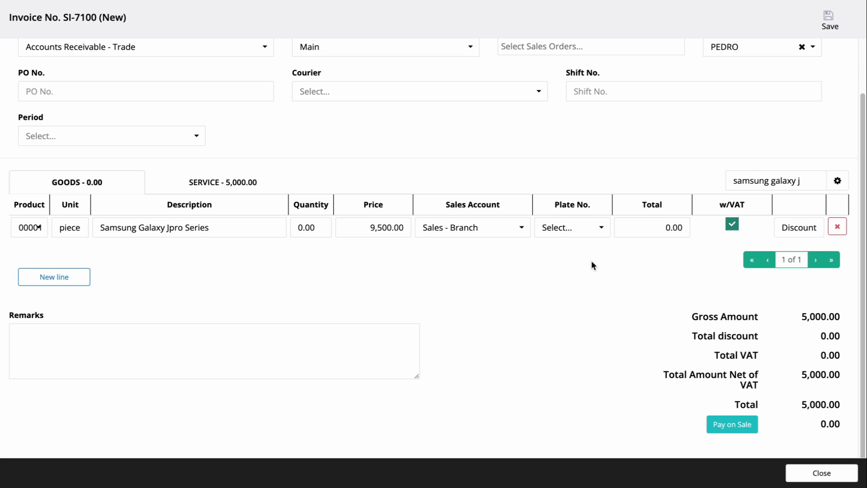
Hide the Account and Extra Field columns in the goods table
click(837, 181)
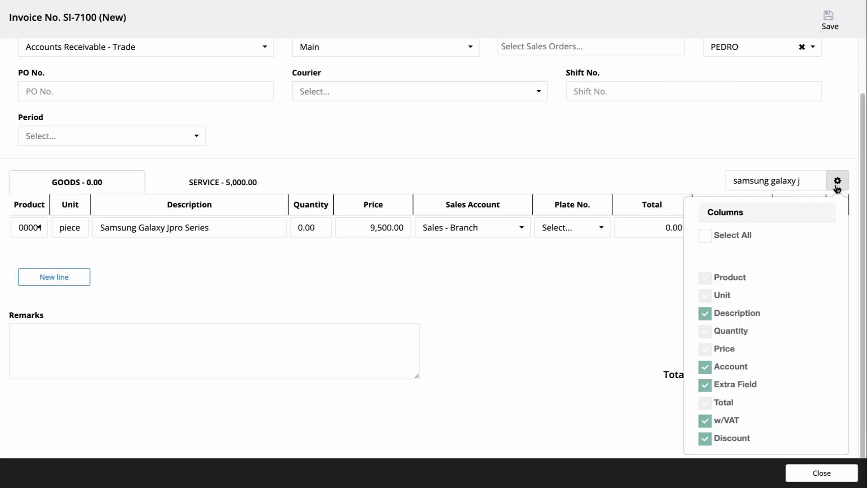
click(725, 367)
click(725, 389)
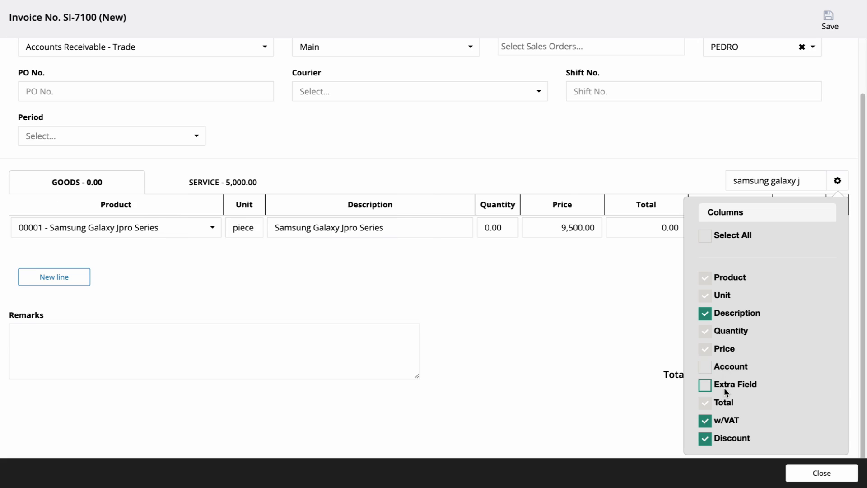
click(606, 302)
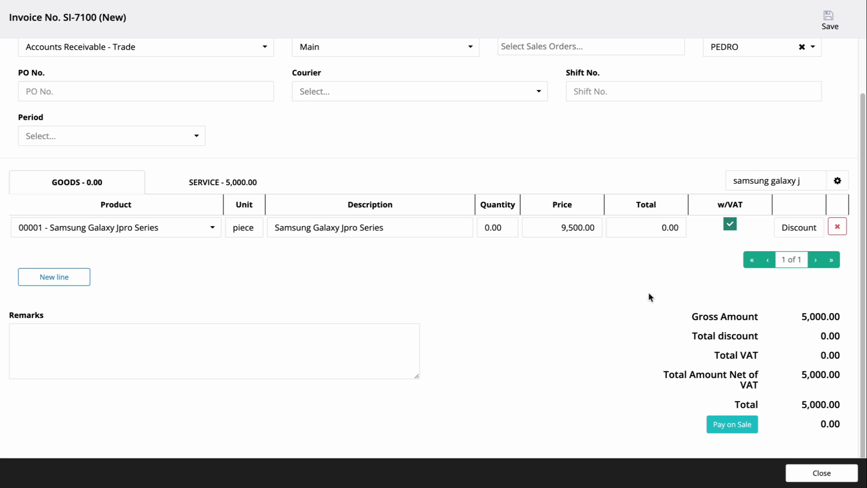
Apply Pay on Sale to the invoice with tag number 0123, payment type Cash and cash account Cash in Bank - BDO
click(721, 425)
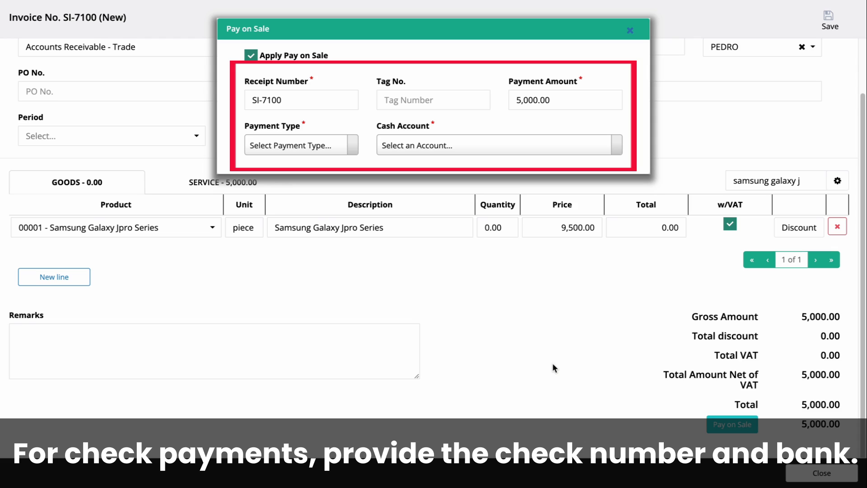
click(413, 99)
text(0123)
click(457, 128)
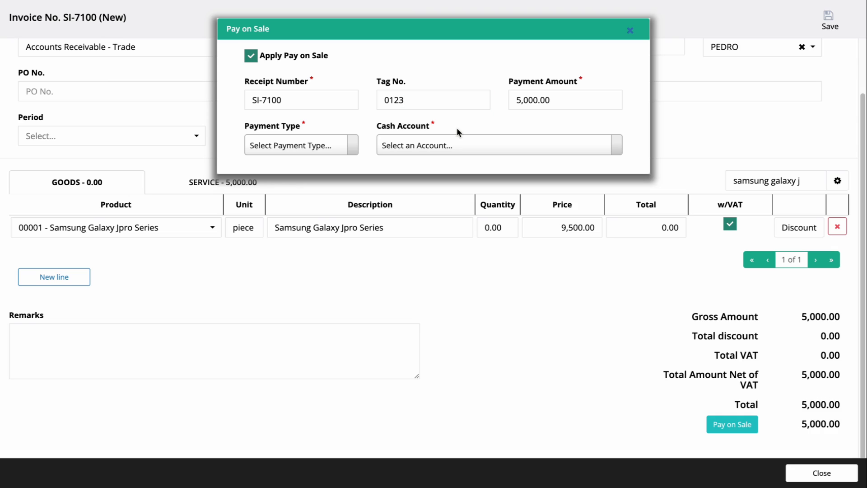
click(336, 146)
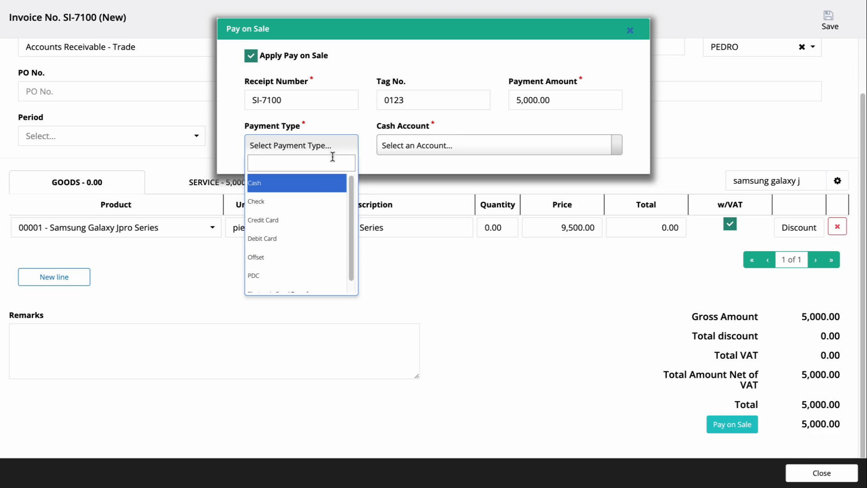
click(321, 183)
click(424, 150)
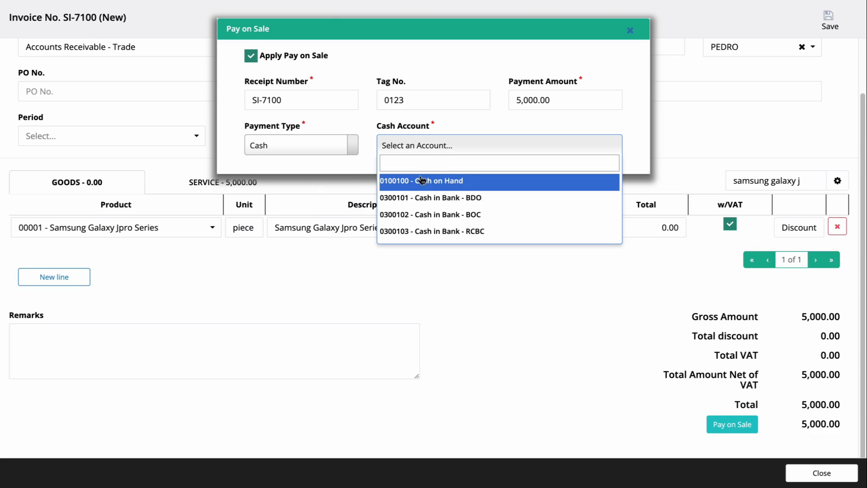
click(417, 199)
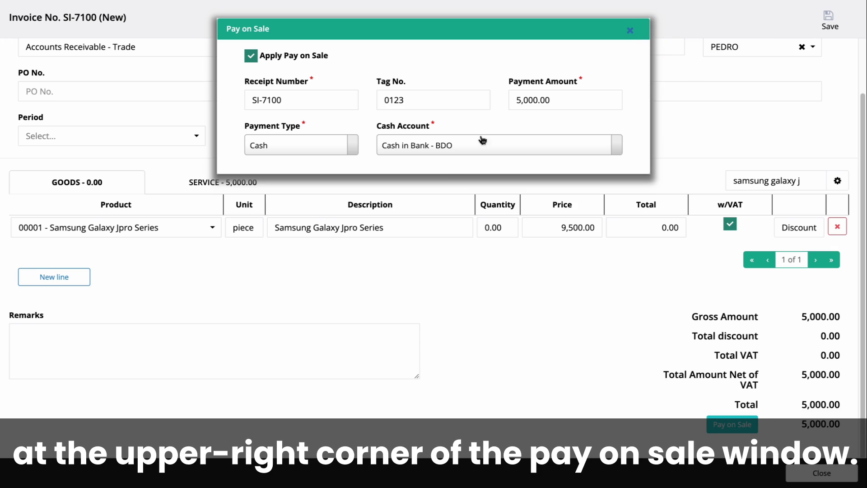
click(630, 32)
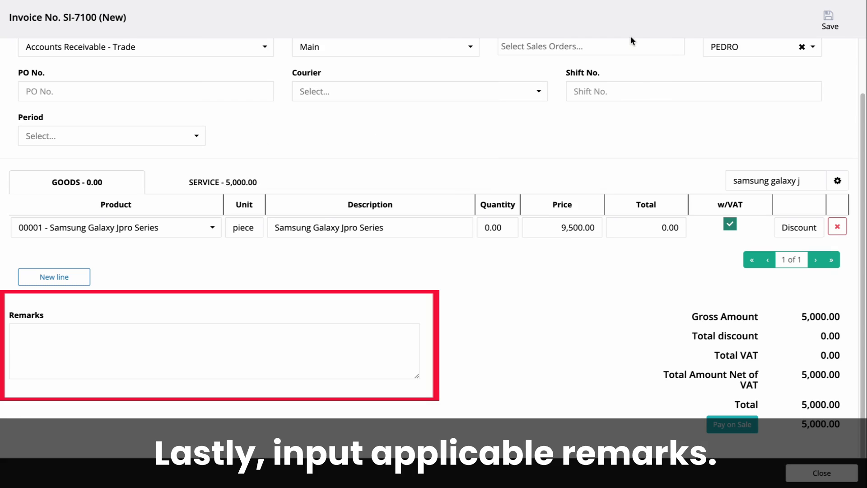
Enter "Sample" as the invoice's remarks
click(185, 337)
text(Sample)
click(303, 309)
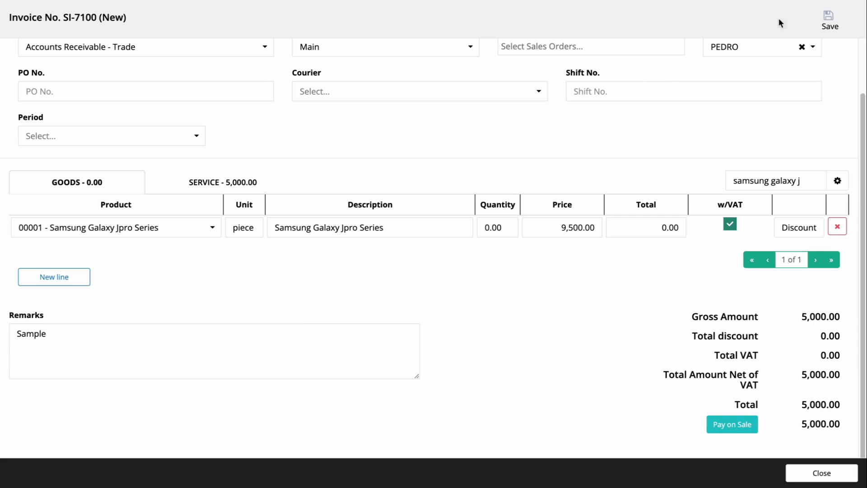
Save and close the invoice, continuing despite the items with zero amount
click(835, 20)
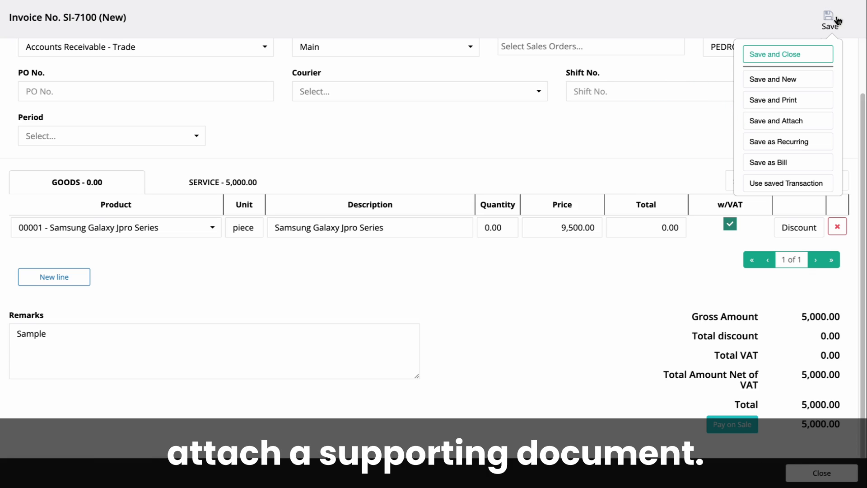
click(796, 58)
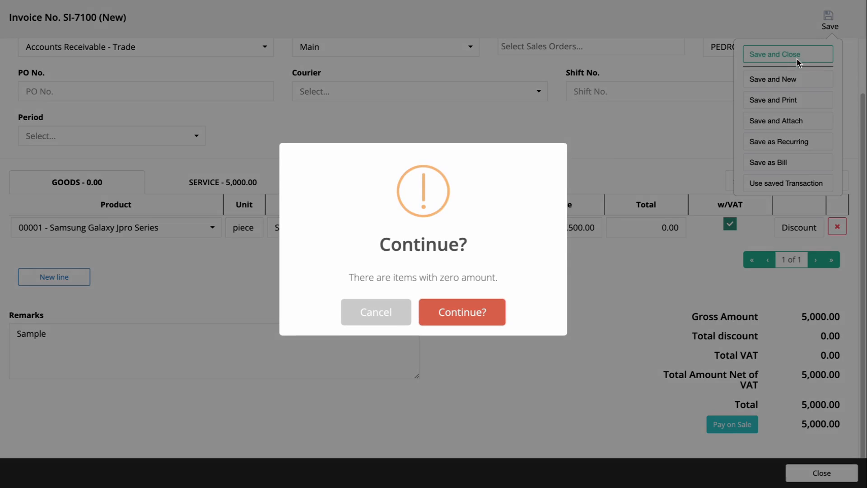
click(478, 315)
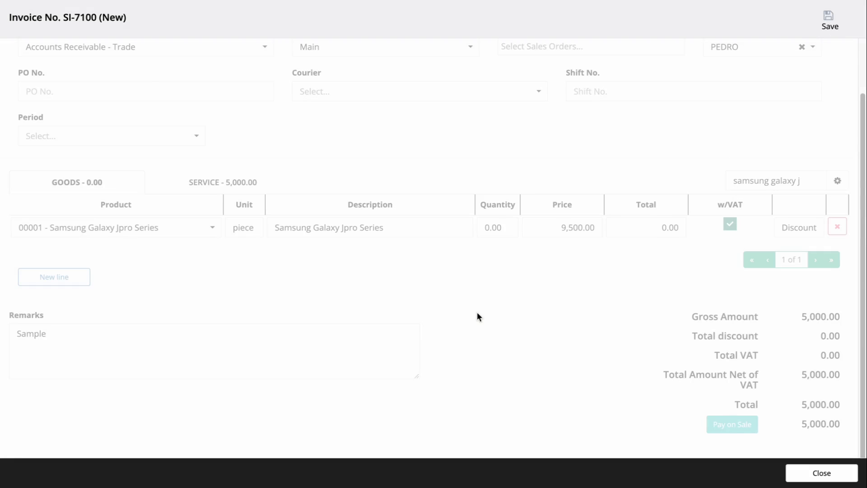